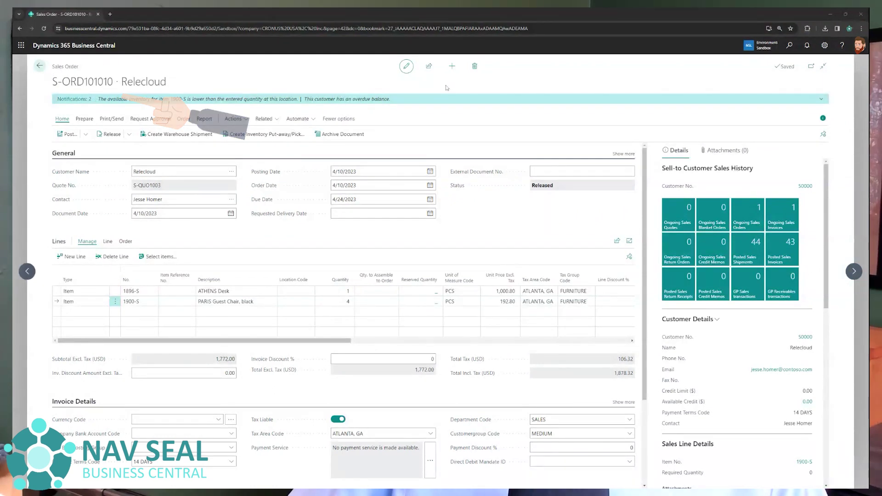
Search for 'sales ord', open the Sales Orders list, then return to the order
key("alt+q")
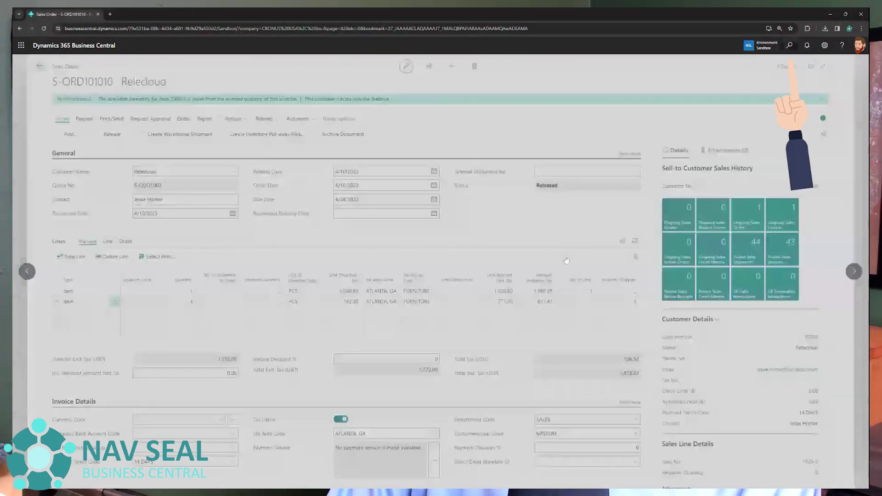
type("st")
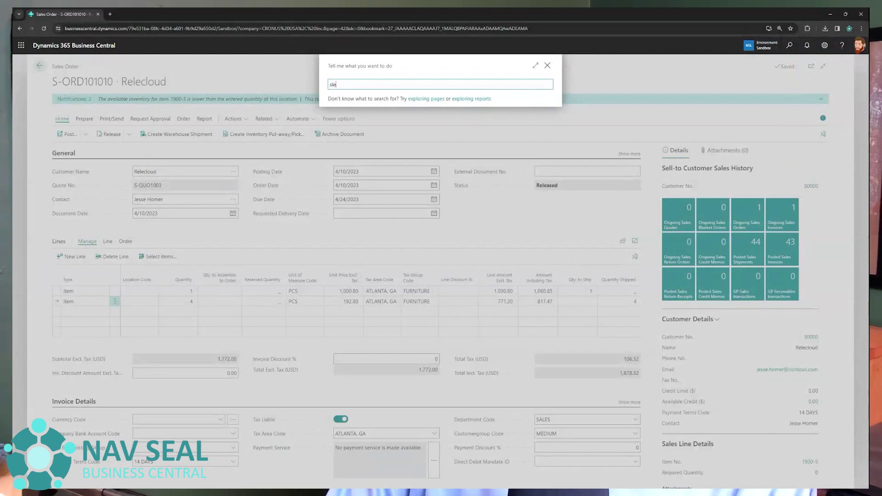
key("BackSpace")
type("a")
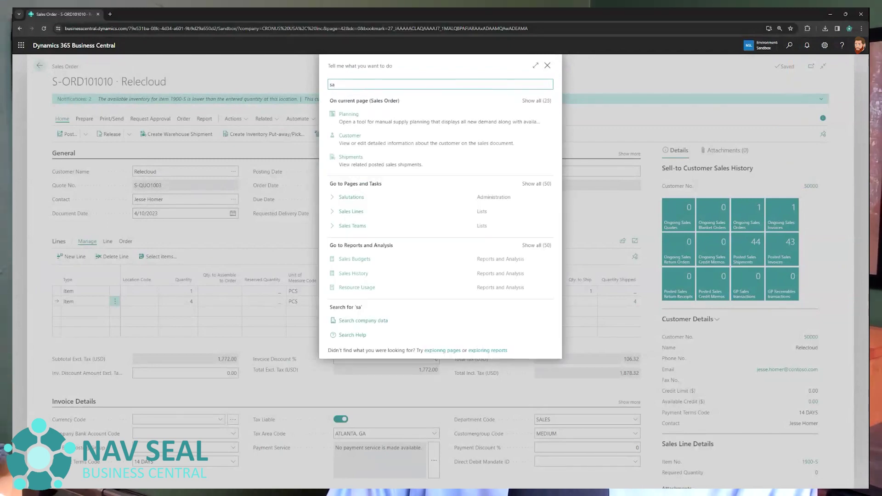
type("les ord")
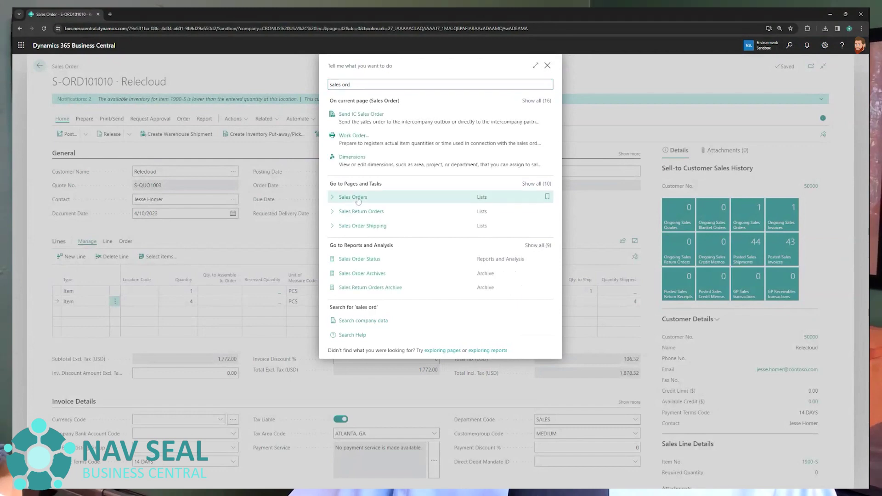
left_click(358, 201)
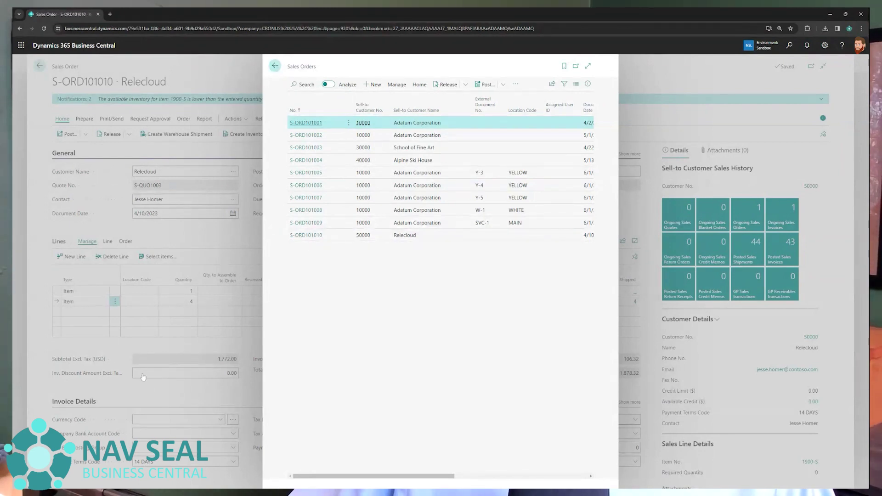
left_click(275, 66)
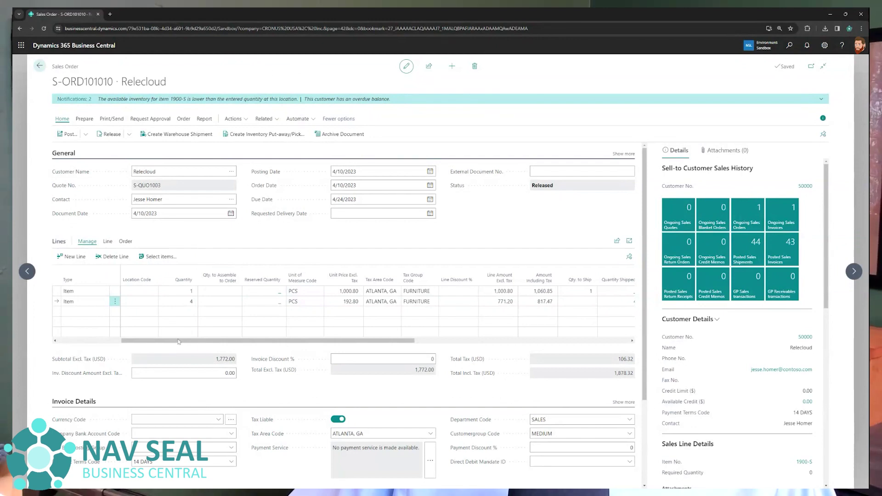
Review the desk and chair lines' quantities to ship, shipped and to invoice
left_click_drag(179, 342, 116, 342)
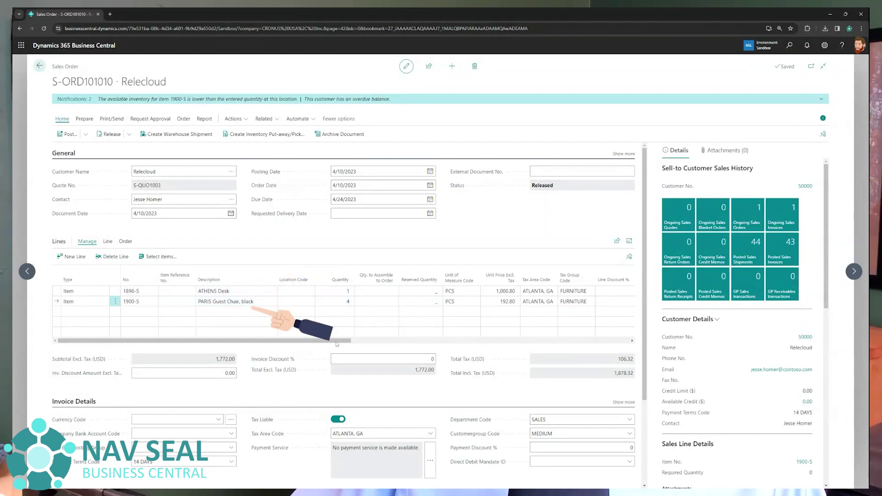
left_click_drag(368, 342, 494, 342)
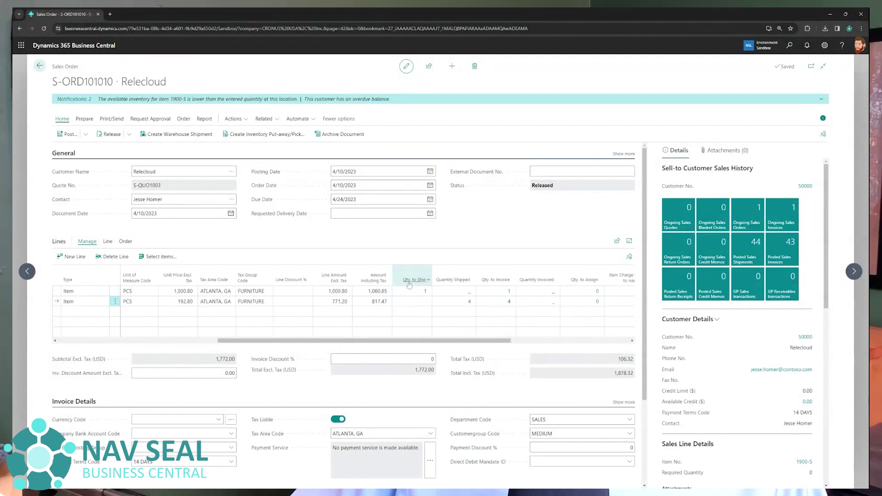
left_click(423, 290)
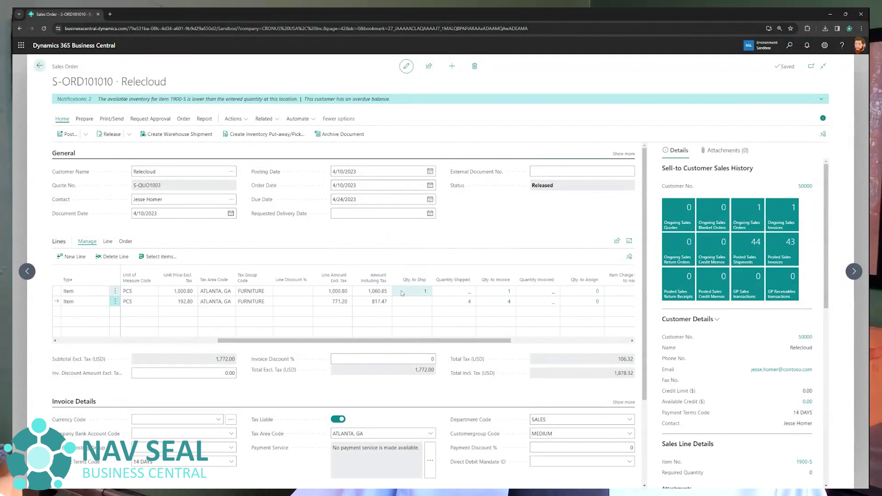
left_click(456, 292)
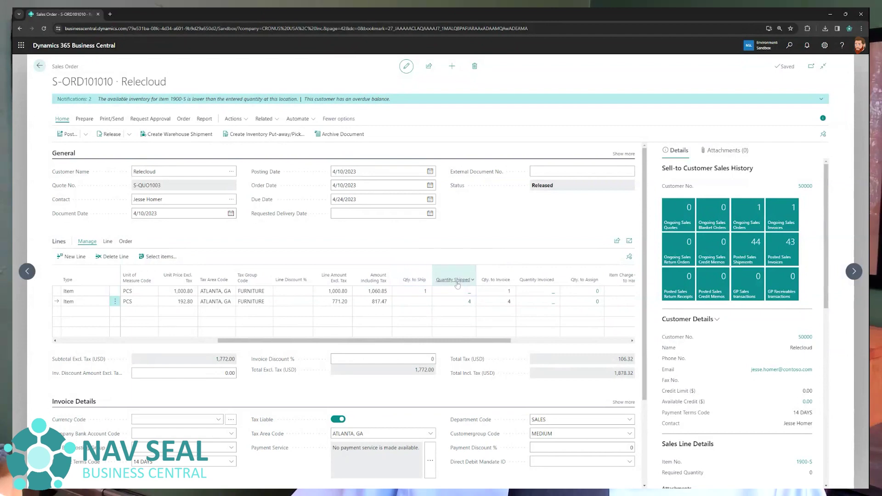
left_click(463, 305)
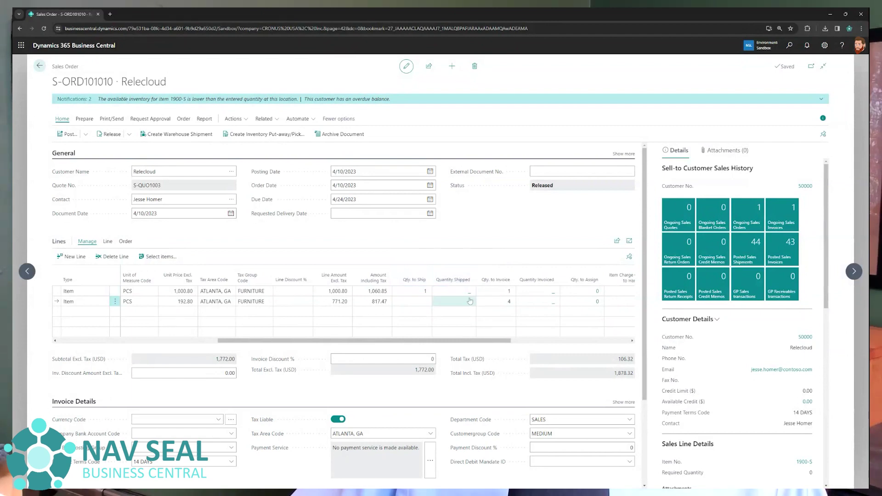
left_click(493, 288)
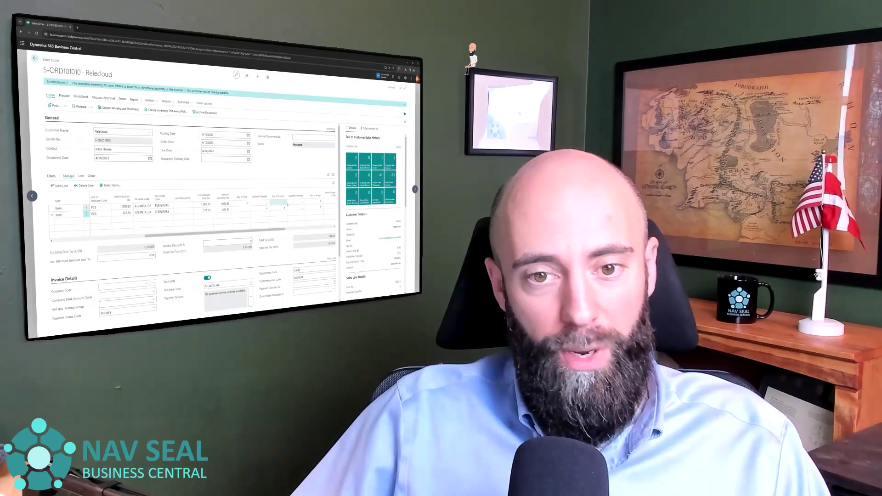
left_click(284, 212)
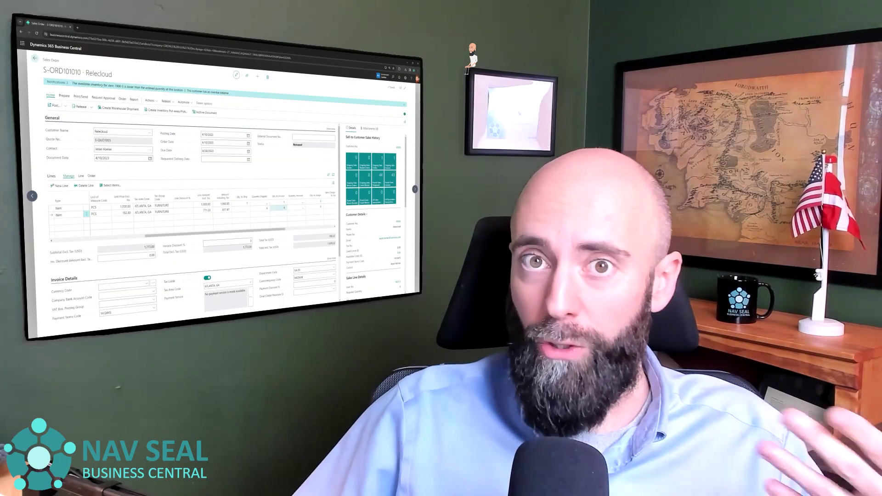
left_click(247, 204)
left_click(278, 208)
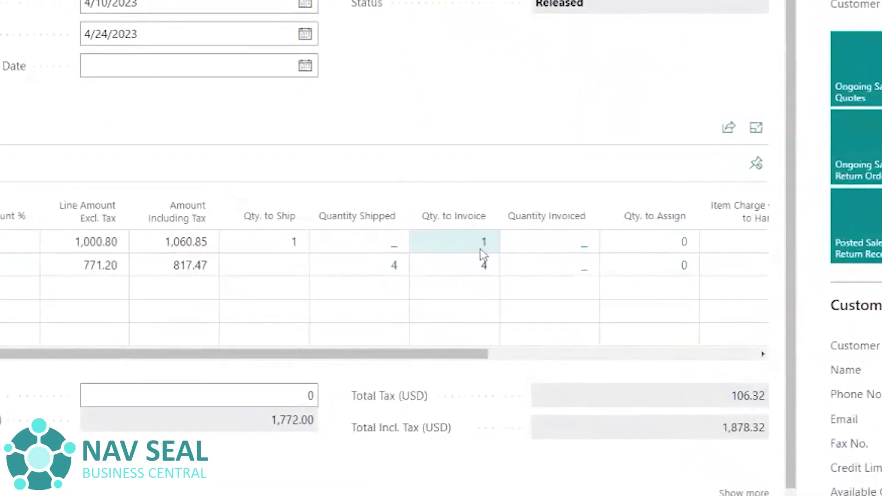
Set the ATHENS Desk line's Qty. to Invoice to 0
left_click(506, 292)
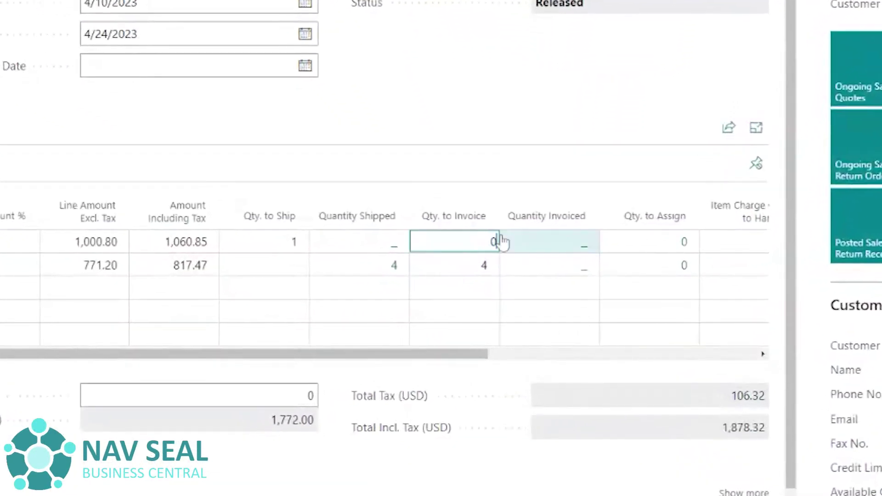
left_click(496, 275)
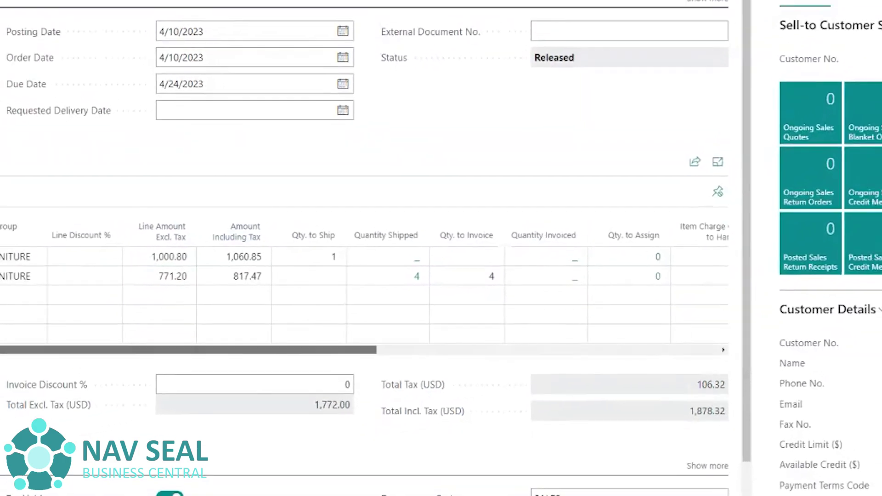
scroll(367, 276, "left", 5)
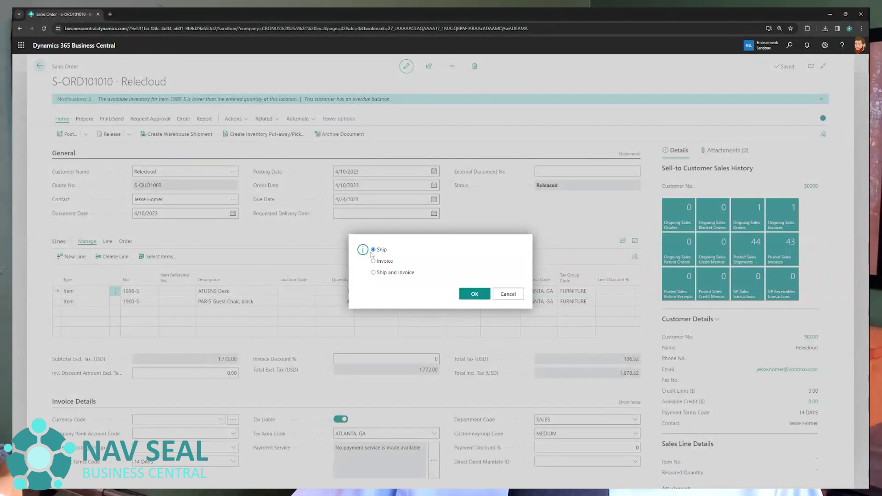
Post sales order S-ORD101010 as Invoice only
left_click(385, 262)
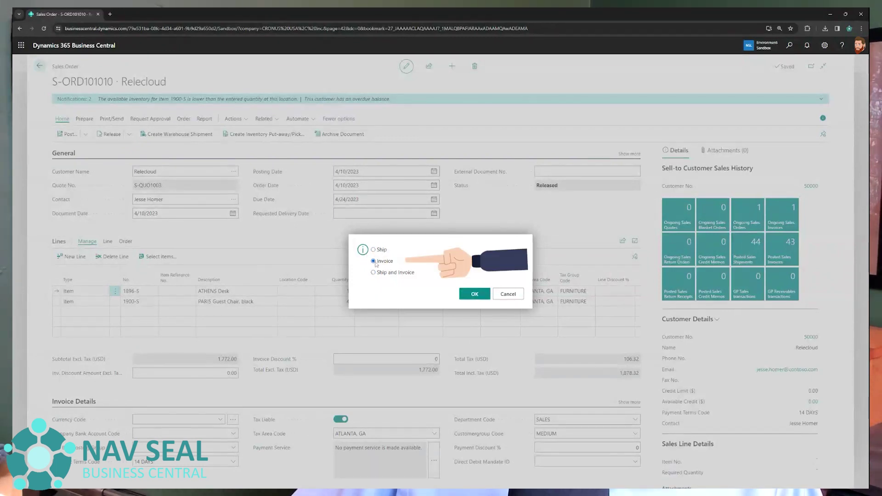
left_click(488, 297)
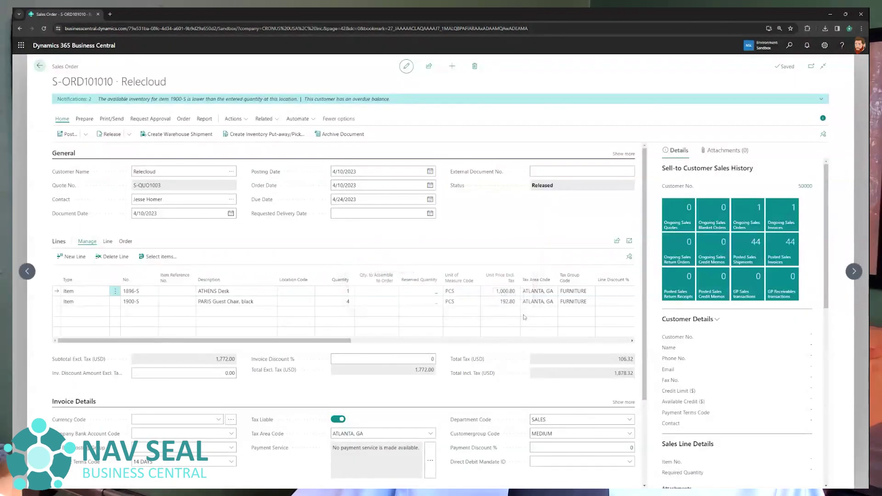
left_click_drag(250, 343, 492, 342)
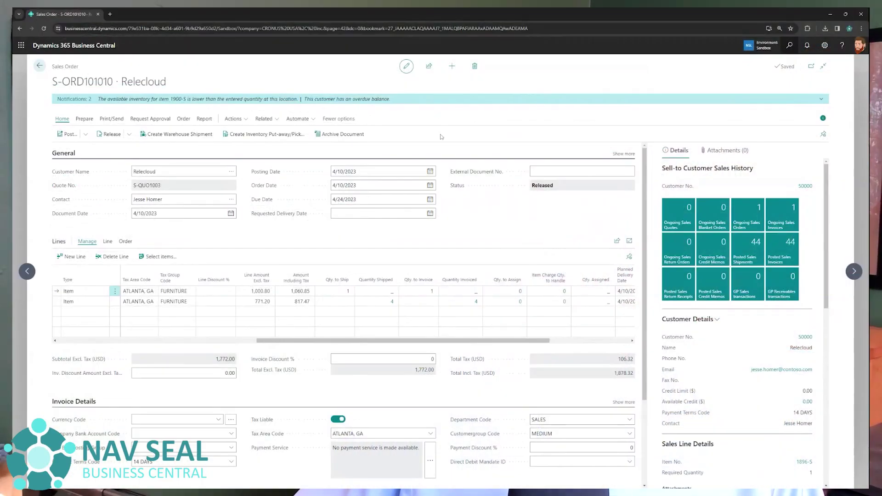
Find Posted Sales Invoices via 'post sal' search and sort the list by number
key("alt+q")
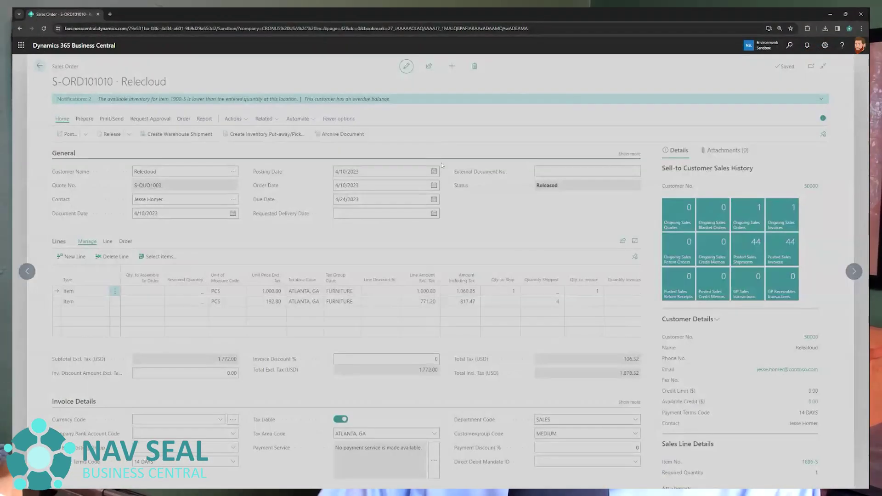
type("post")
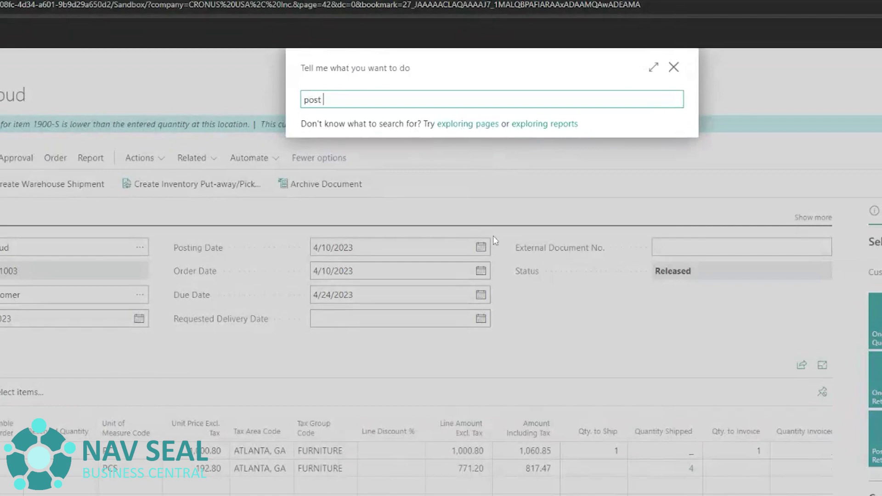
type(" sal")
key("BackSpace")
key("BackSpace")
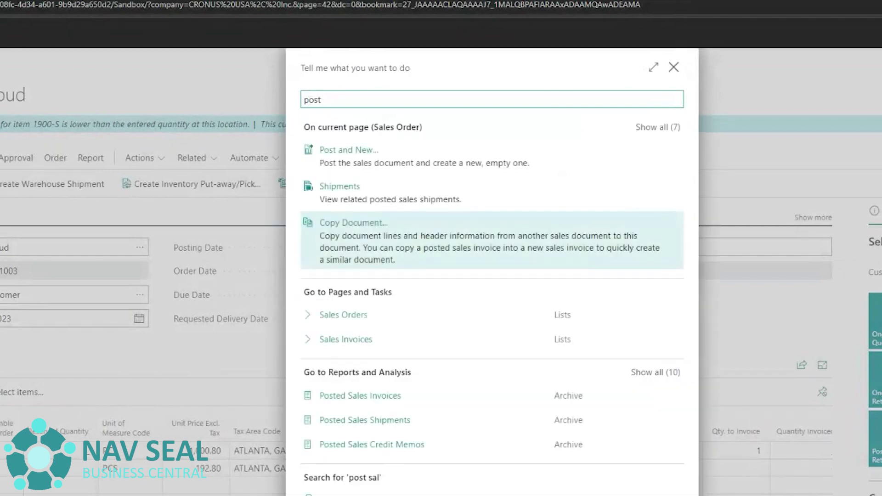
type("sales inv")
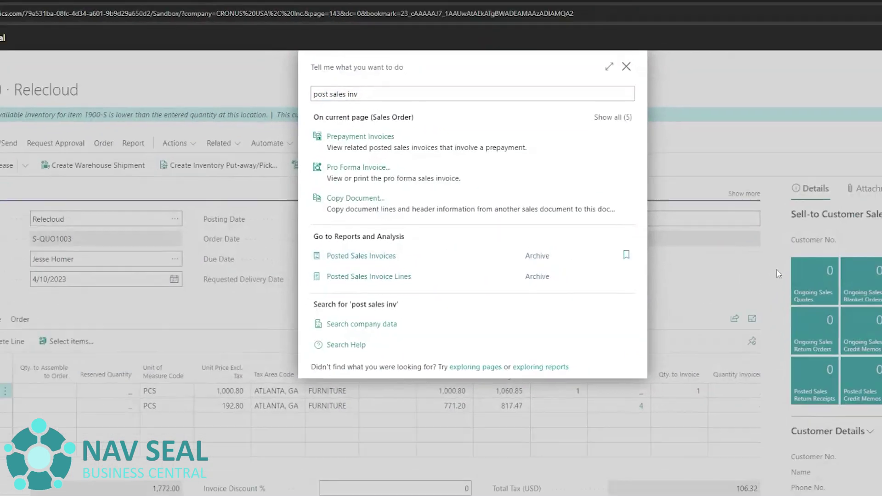
left_click(360, 291)
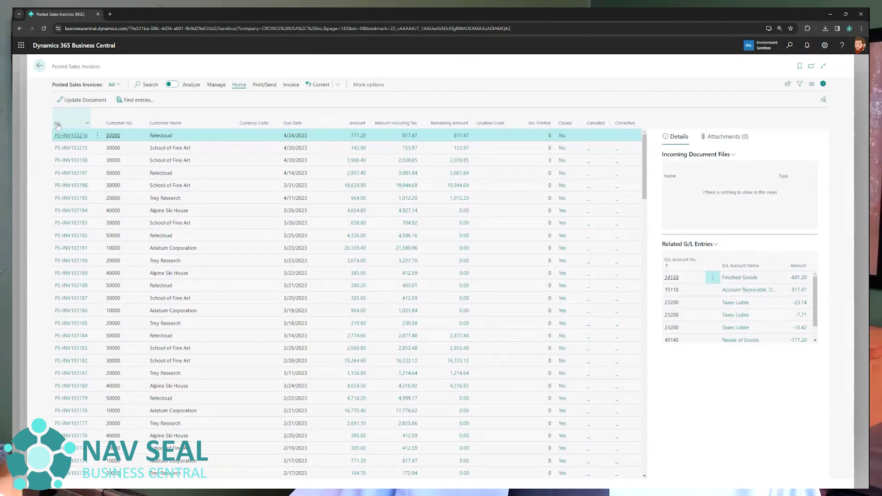
left_click(58, 123)
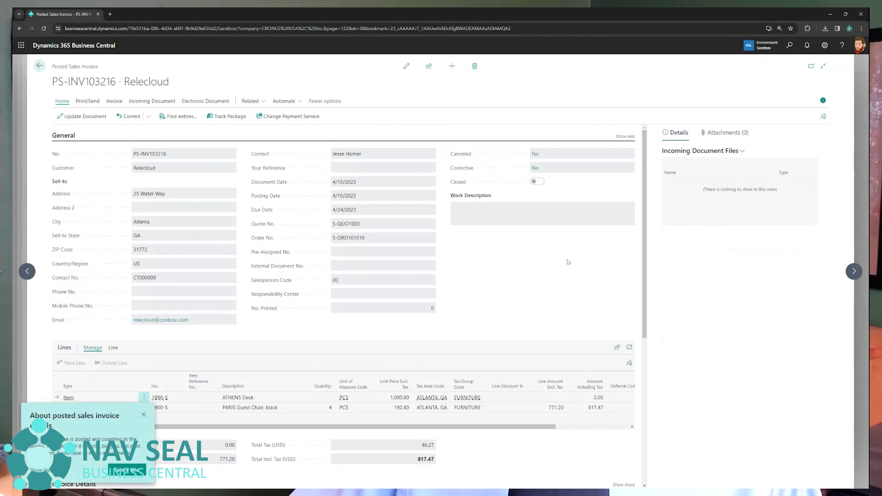
scroll(322, 317, "down", 1)
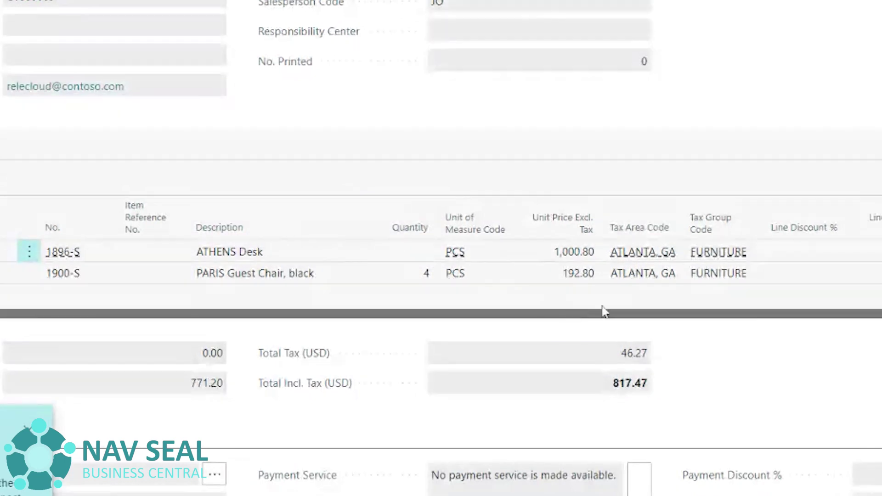
left_click_drag(602, 314, 690, 322)
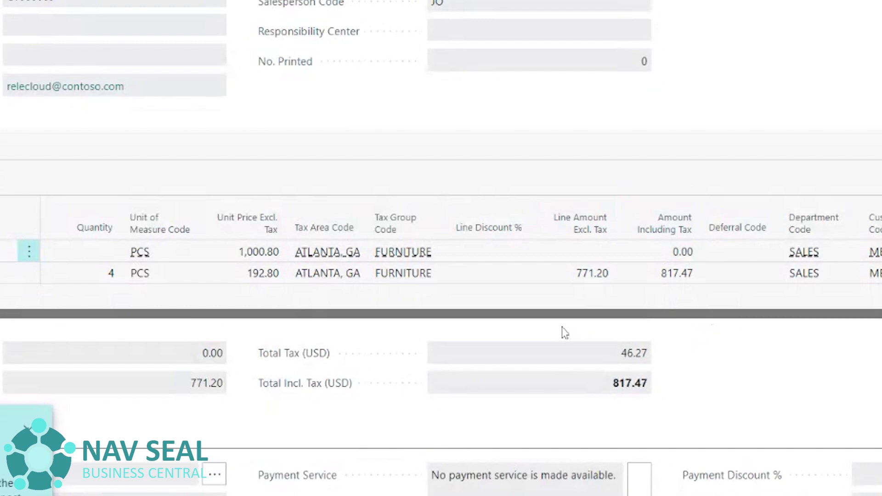
scroll(431, 339, "left", 4)
scroll(112, 342, "left", 4)
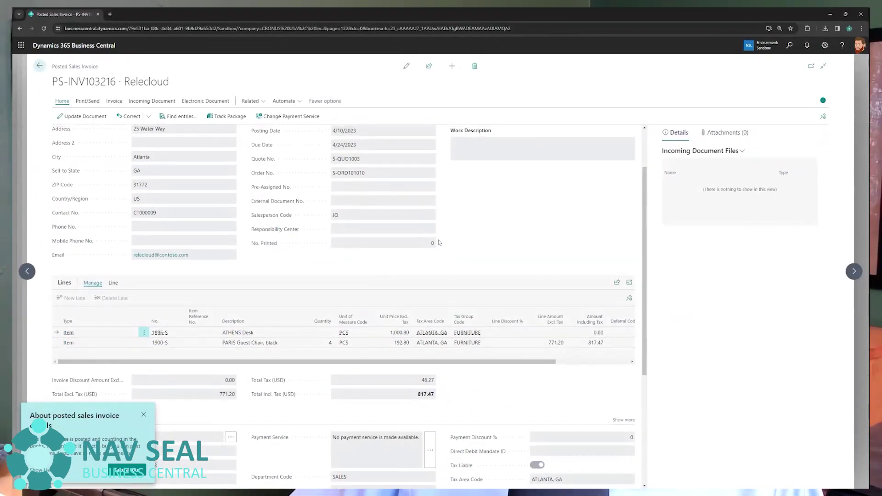
scroll(425, 244, "up", 1)
left_click_drag(365, 214, 369, 235)
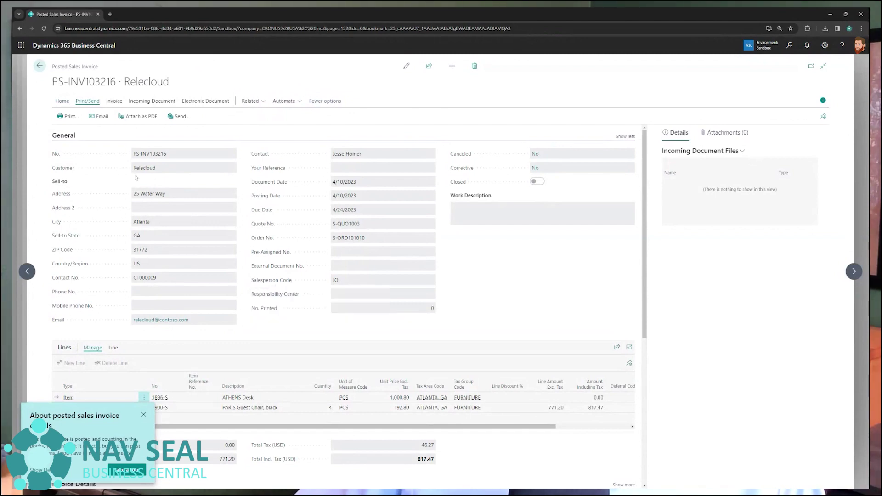
Open the print request for posted invoice PS-INV103216
left_click(69, 117)
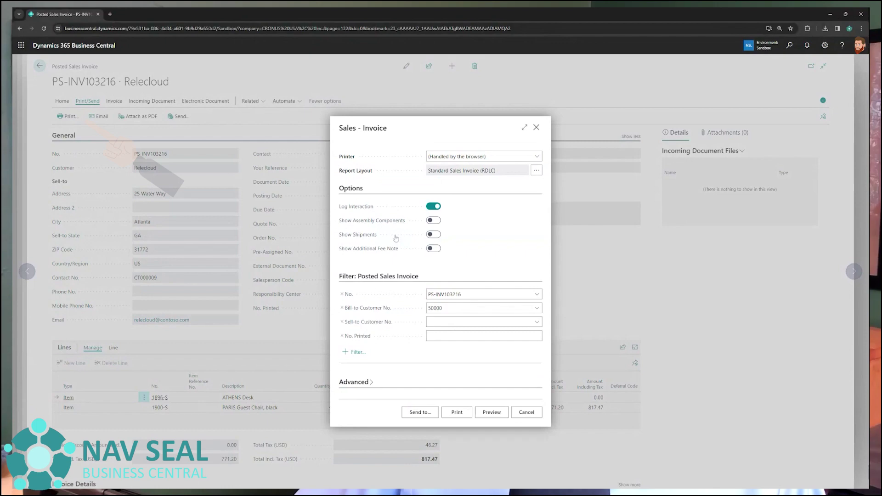